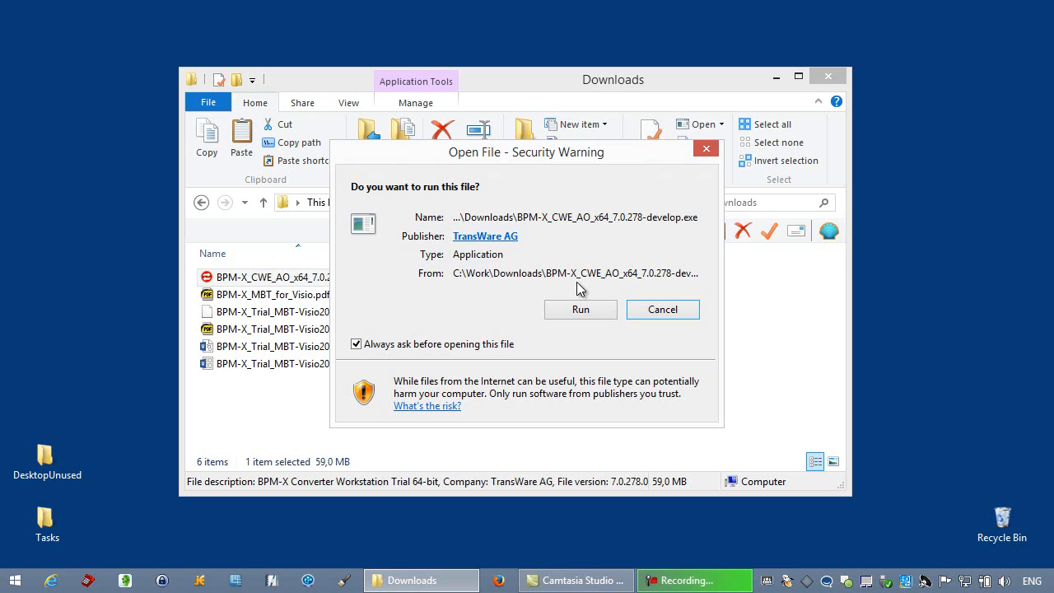
# Install the BPM-X Converter Workstation Trial 64-bit from the downloaded installer, agreeing to the license terms, and close the setup.
pyautogui.click(582, 310)
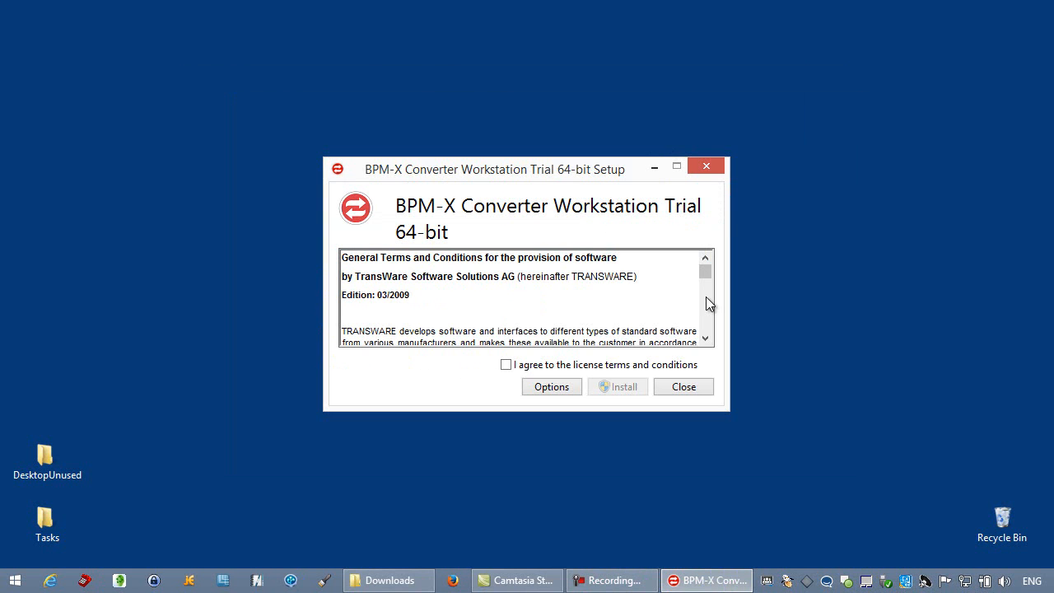
pyautogui.scroll(-2, 684, 313)
pyautogui.click(506, 364)
pyautogui.click(639, 387)
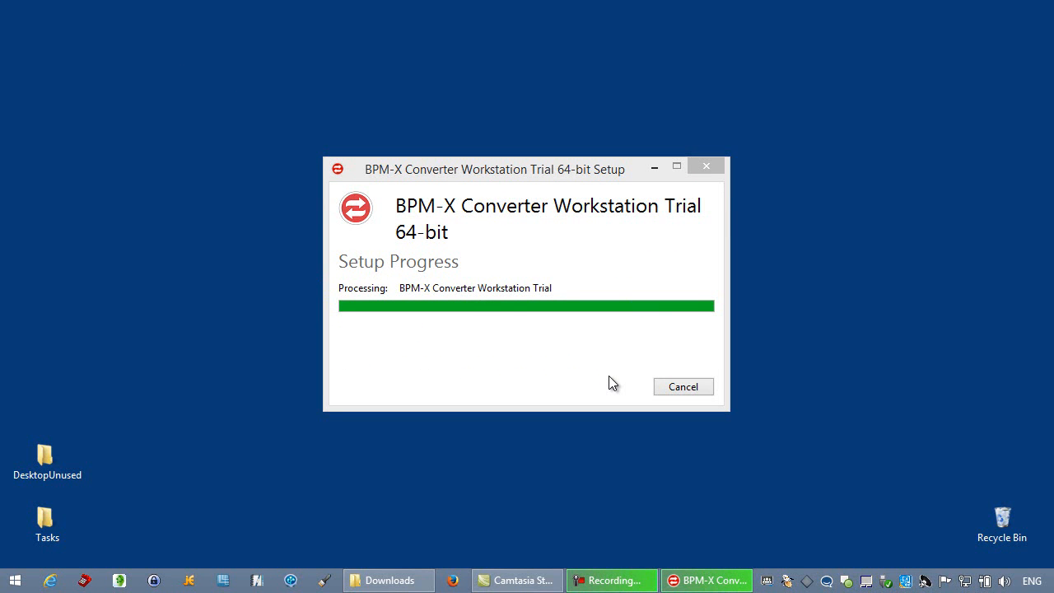
pyautogui.click(683, 387)
# Launch BPM-X Converter Workstation and set its language to English (United States).
pyautogui.press('super')
pyautogui.write('BPM-X')
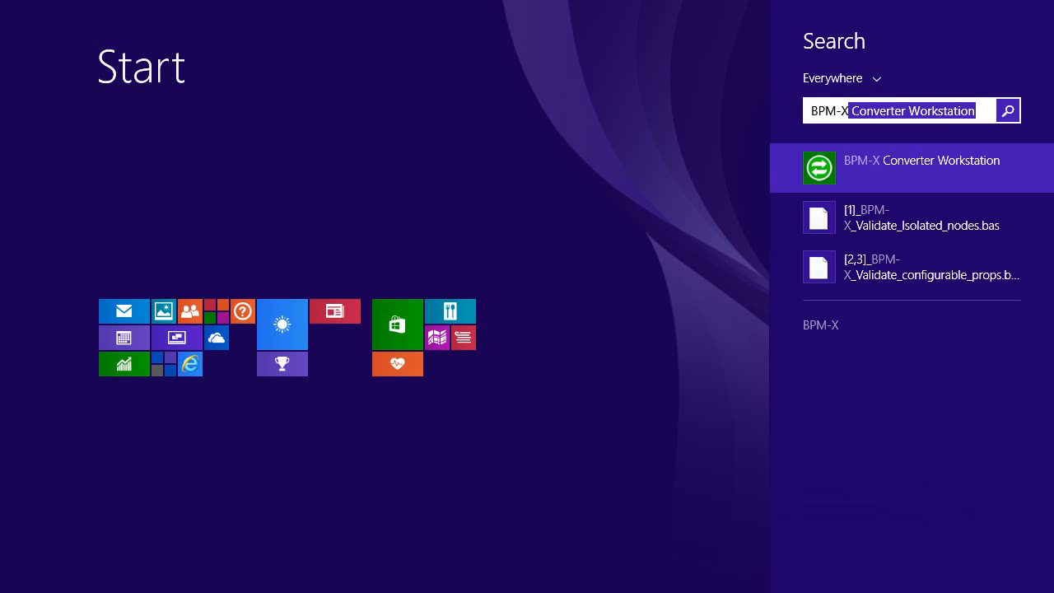
pyautogui.press('Return')
pyautogui.click(627, 282)
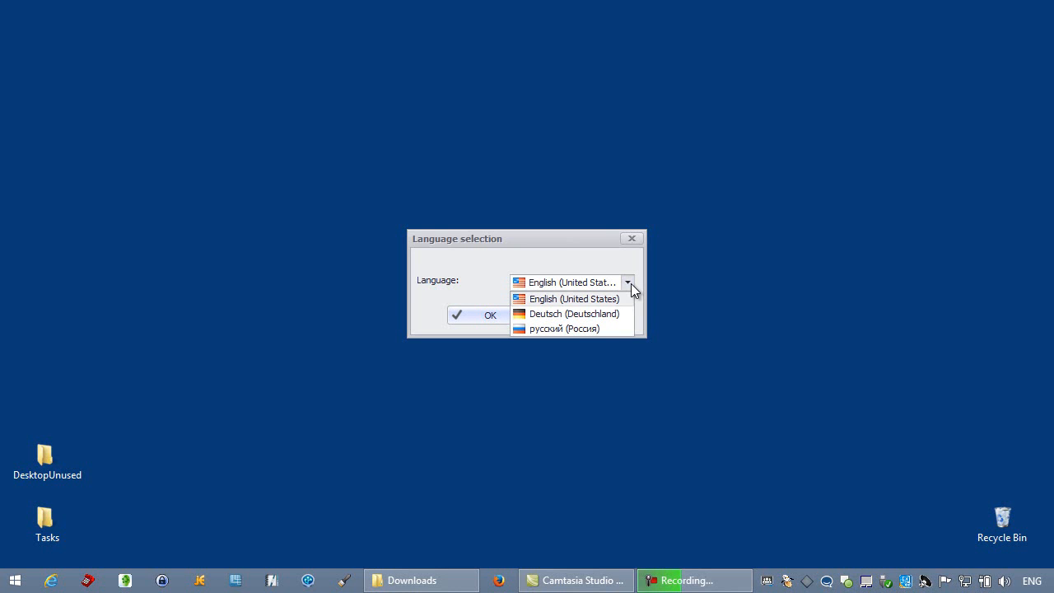
pyautogui.click(625, 297)
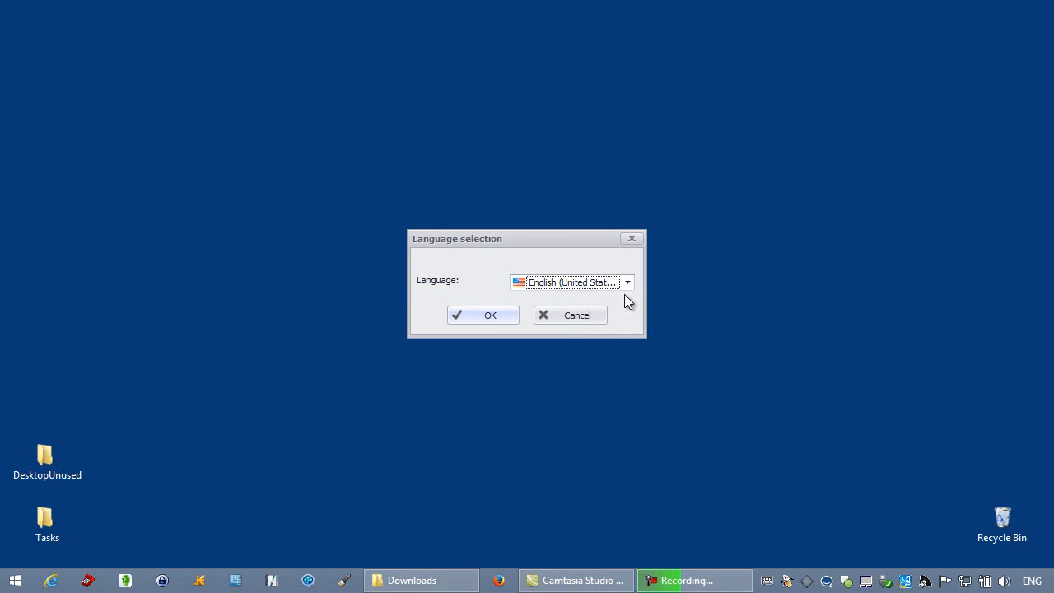
pyautogui.click(508, 316)
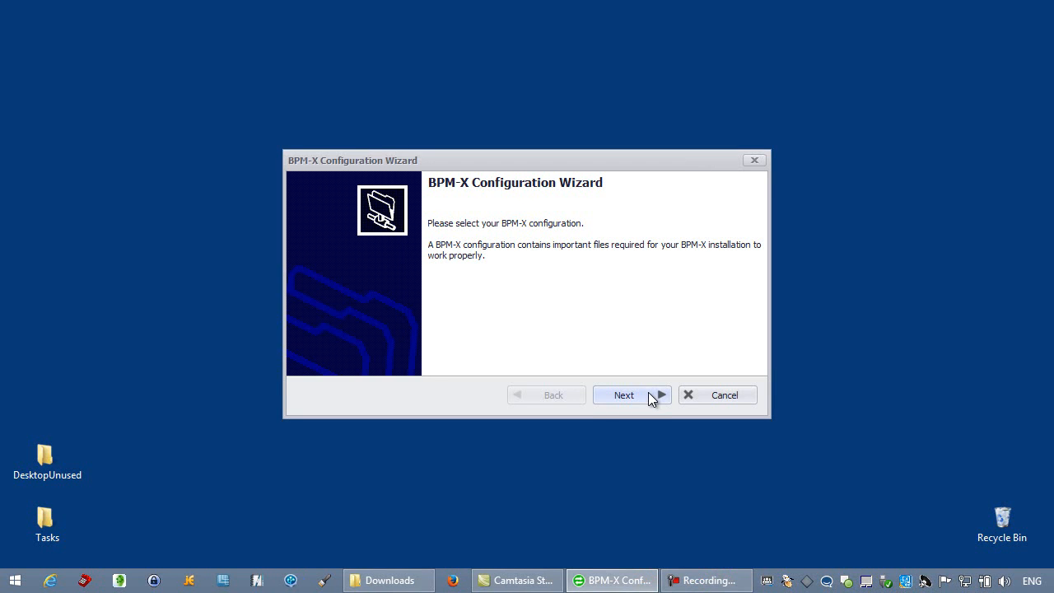
# In the configuration wizard, choose to unpack a new configuration file and select BPM-X_Trial_MBT-Visio2013.bpx from the Downloads folder.
pyautogui.click(648, 396)
pyautogui.click(379, 290)
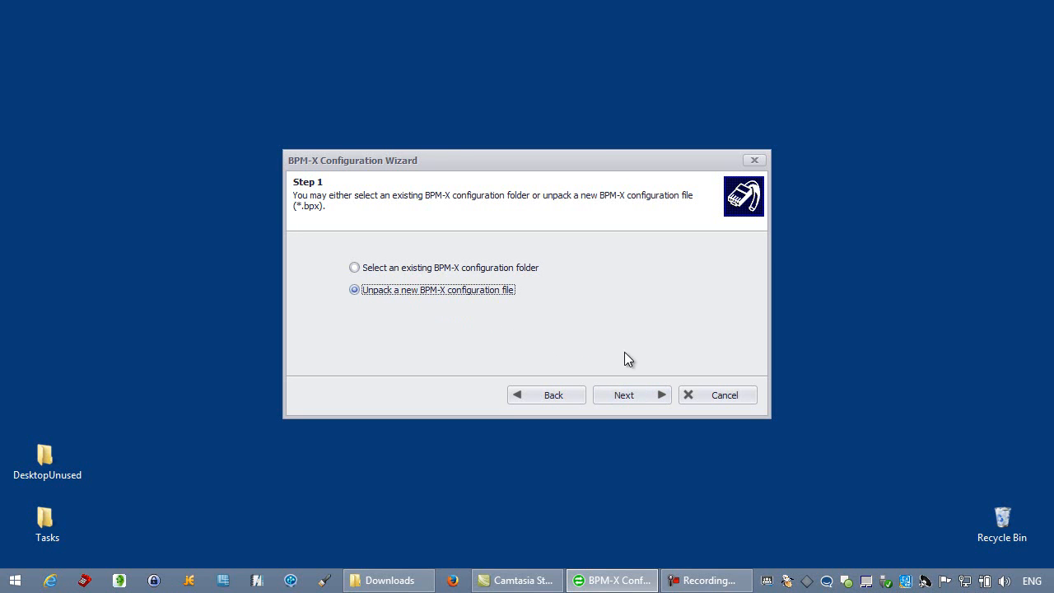
pyautogui.click(644, 393)
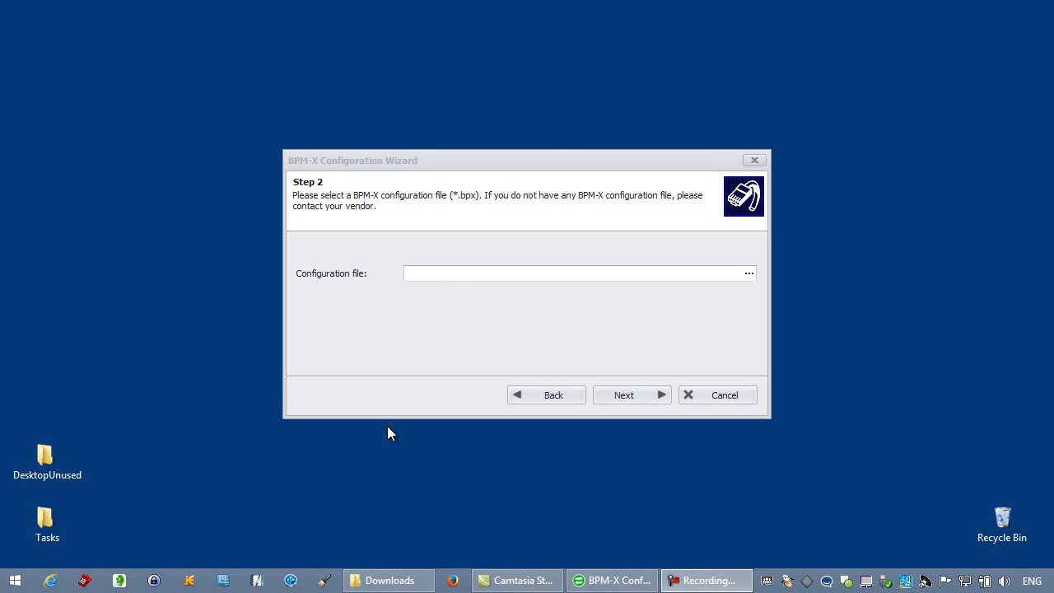
pyautogui.click(390, 576)
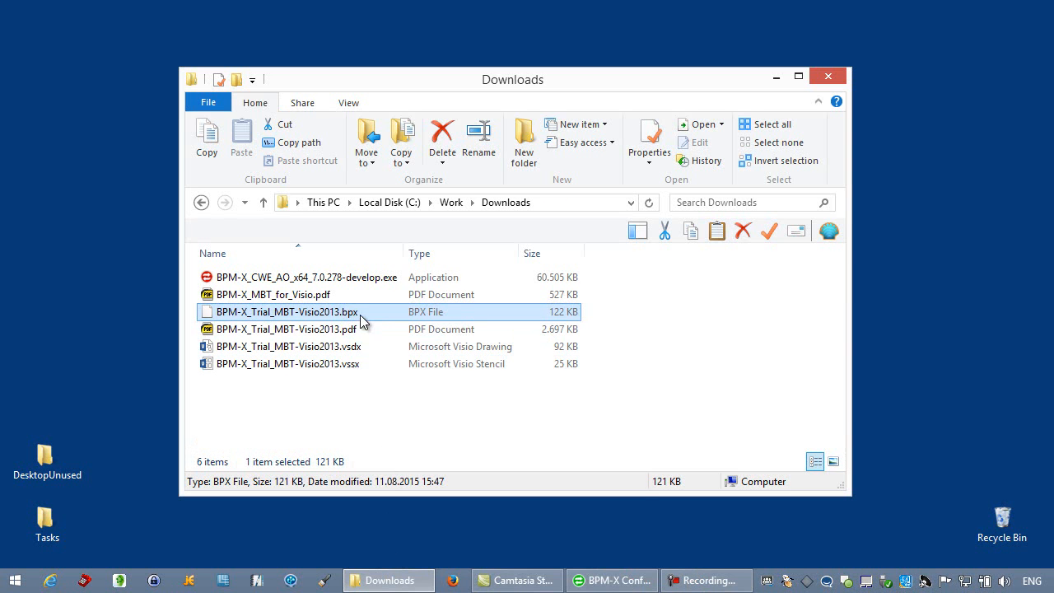
pyautogui.click(581, 578)
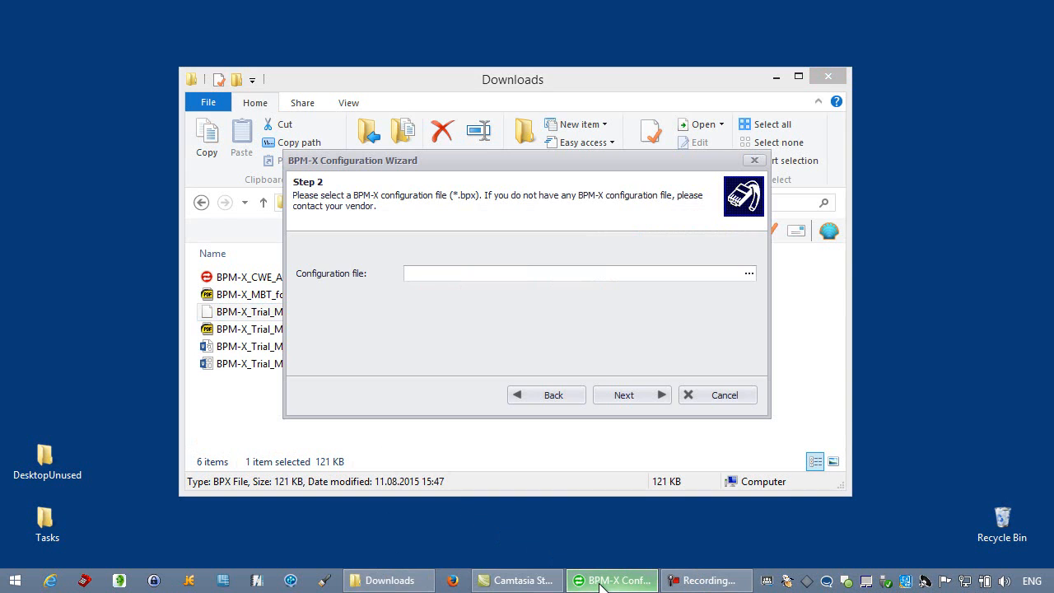
pyautogui.click(749, 275)
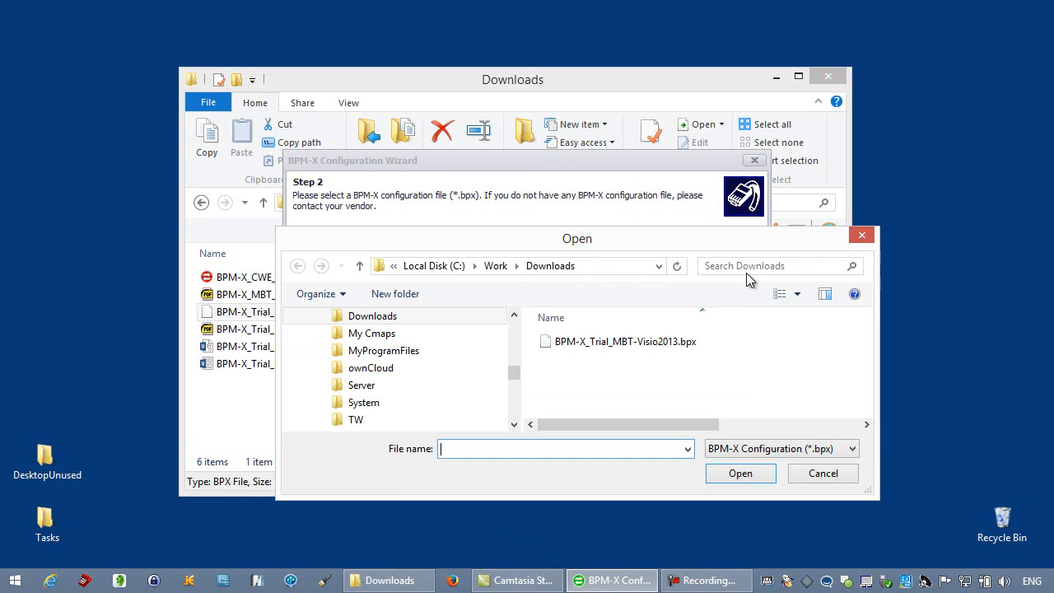
pyautogui.click(667, 341)
pyautogui.click(732, 467)
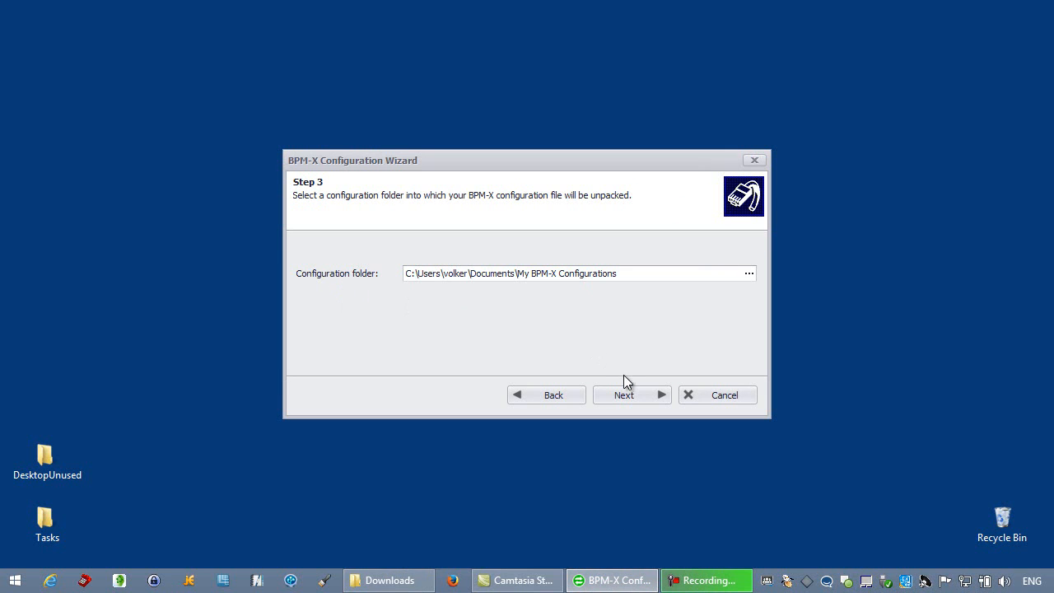
# Finish the wizard with My BPM-X Configurations as the unpacking folder, and start a new license request.
pyautogui.click(640, 395)
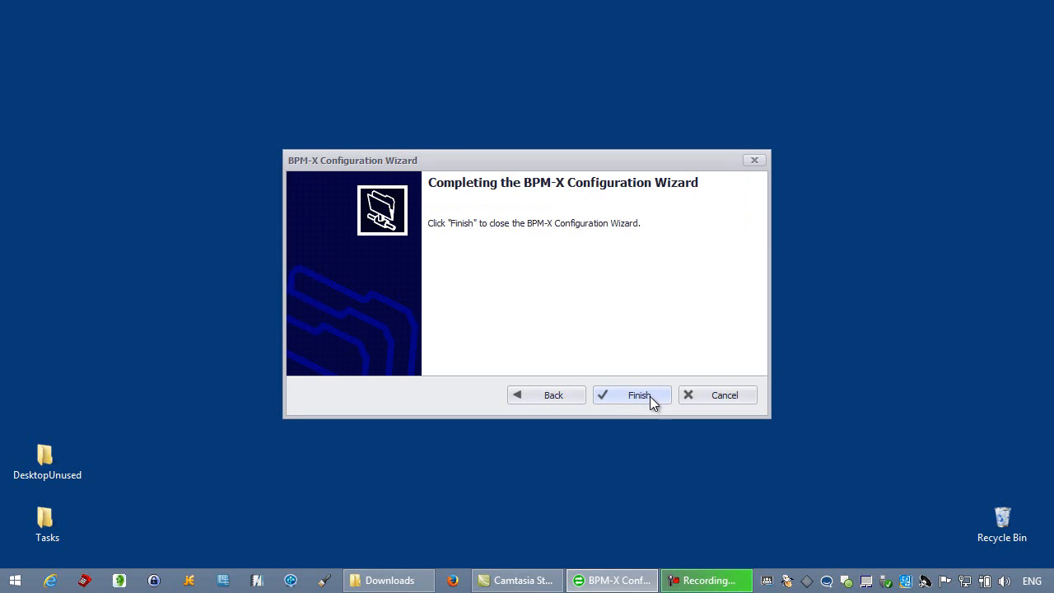
pyautogui.click(657, 397)
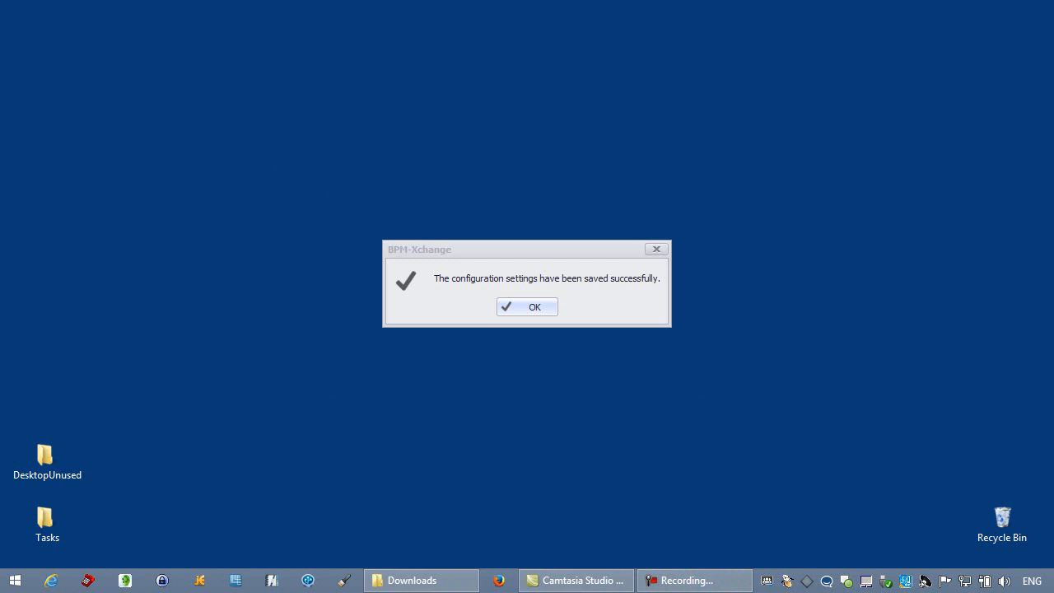
pyautogui.press('Return')
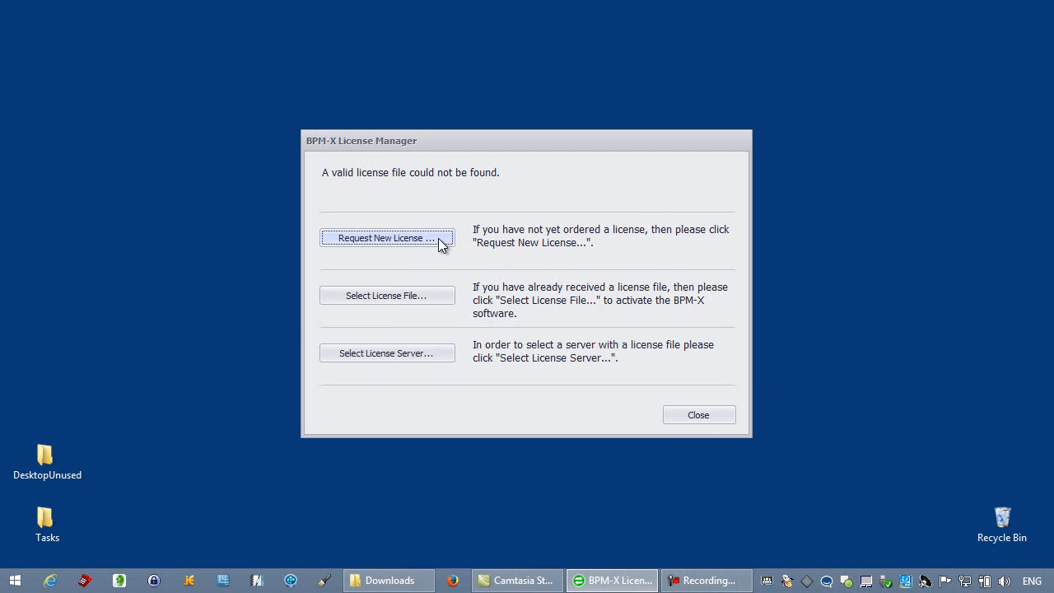
pyautogui.click(435, 238)
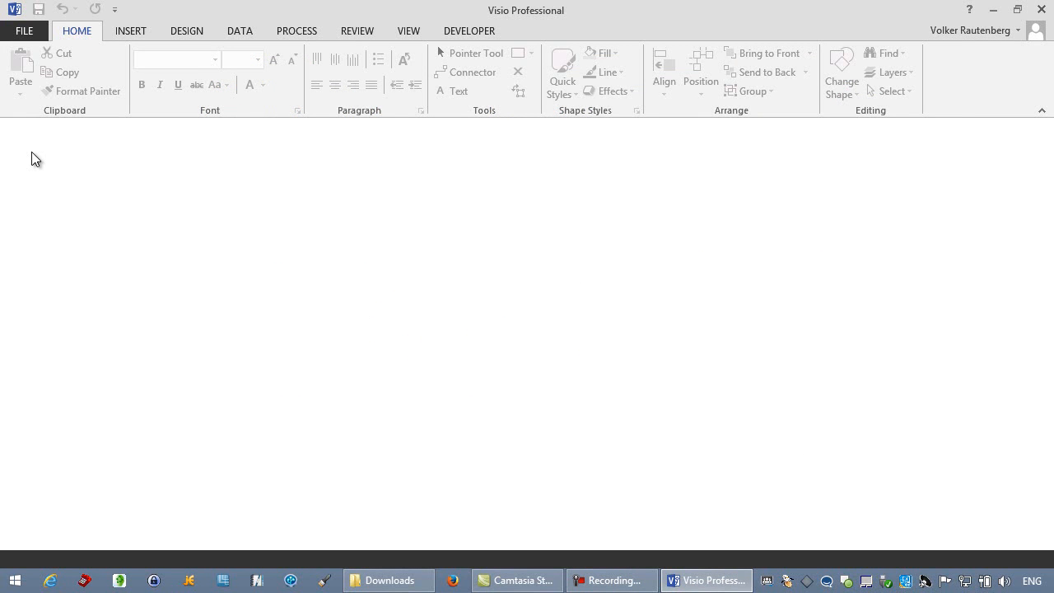
# In Visio, open the file locations from the advanced options and select the My Shapes folder path.
pyautogui.click(23, 33)
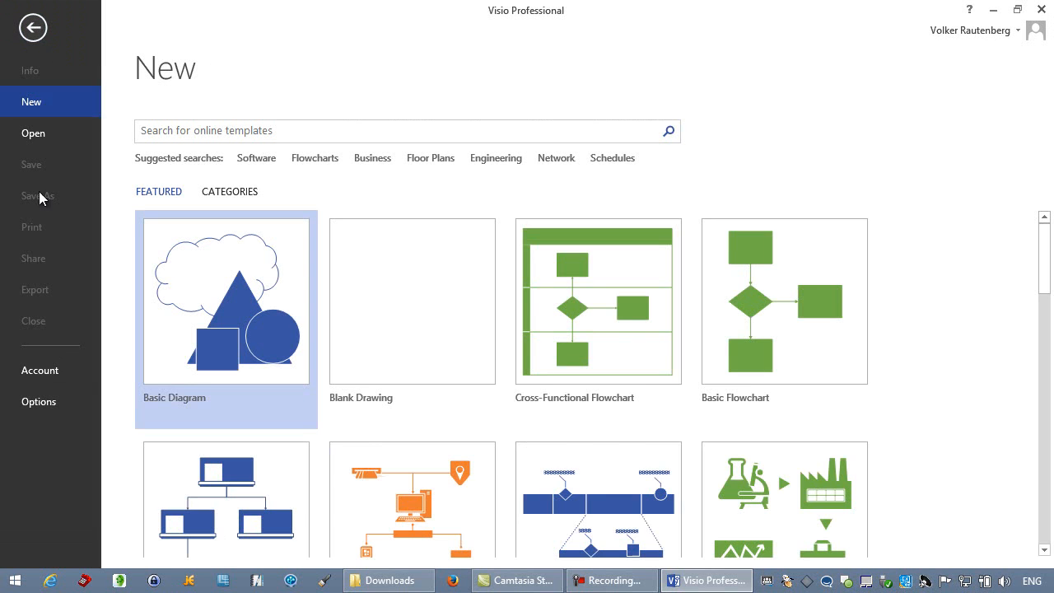
pyautogui.click(32, 405)
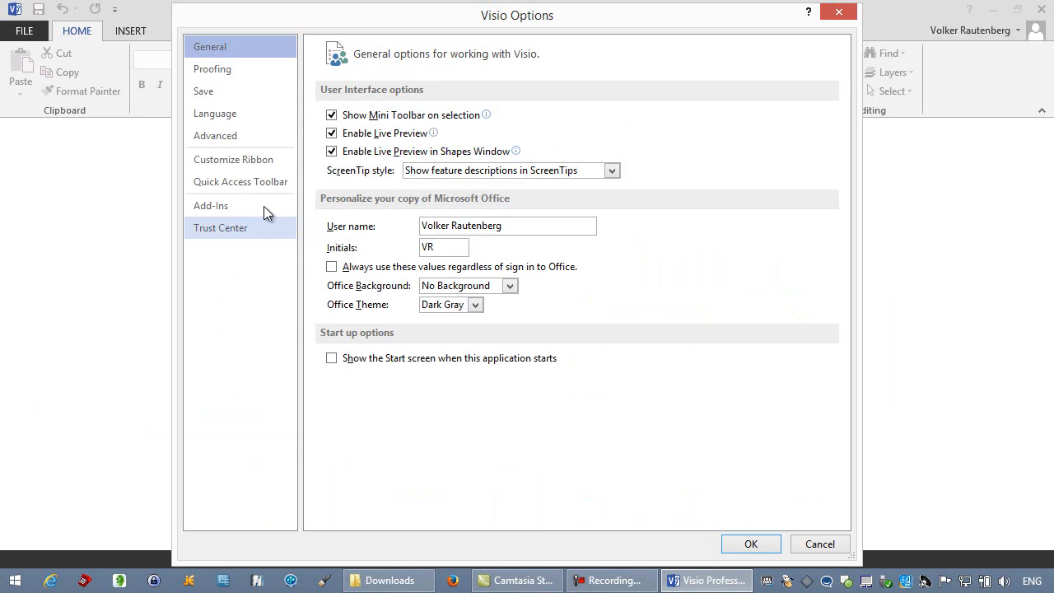
pyautogui.click(221, 137)
pyautogui.moveTo(843, 221); pyautogui.dragTo(854, 522)
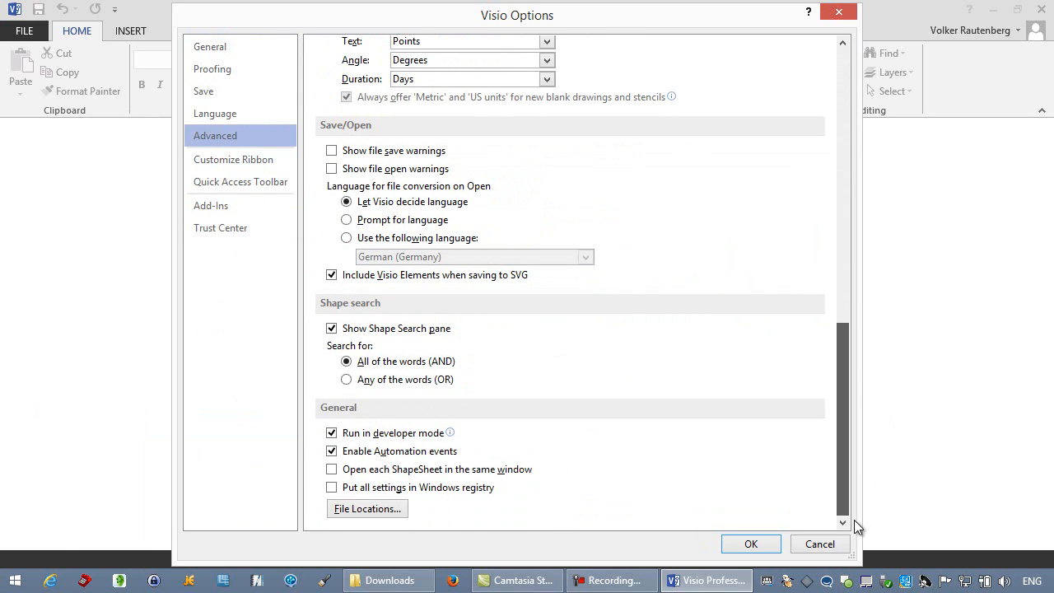
pyautogui.click(395, 507)
pyautogui.moveTo(698, 280); pyautogui.dragTo(473, 289)
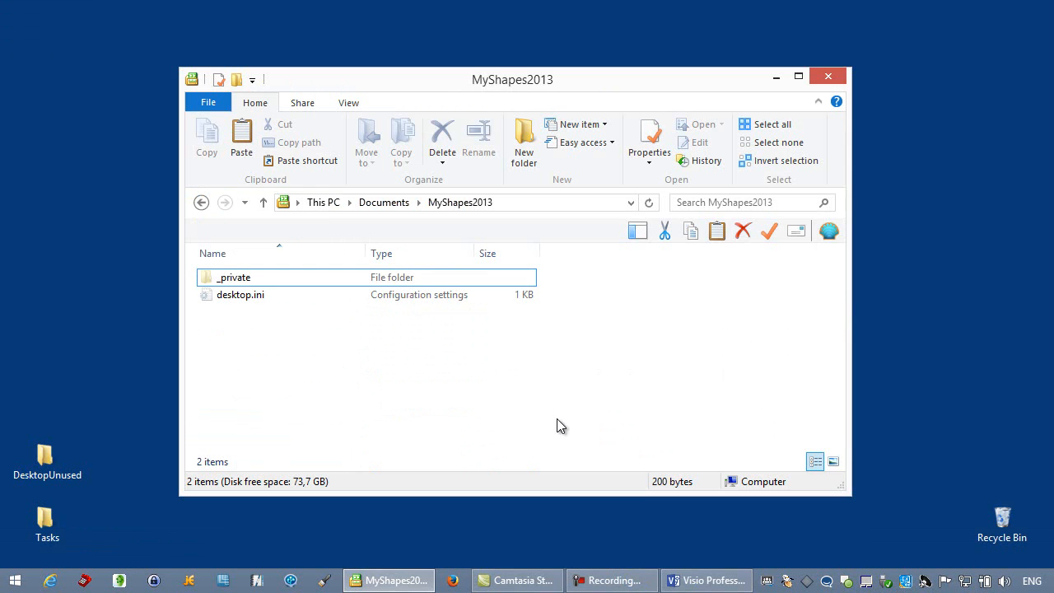
# Paste the copied BPM-X trial stencil file into the MyShapes2013 folder in Documents.
pyautogui.rightClick(557, 419)
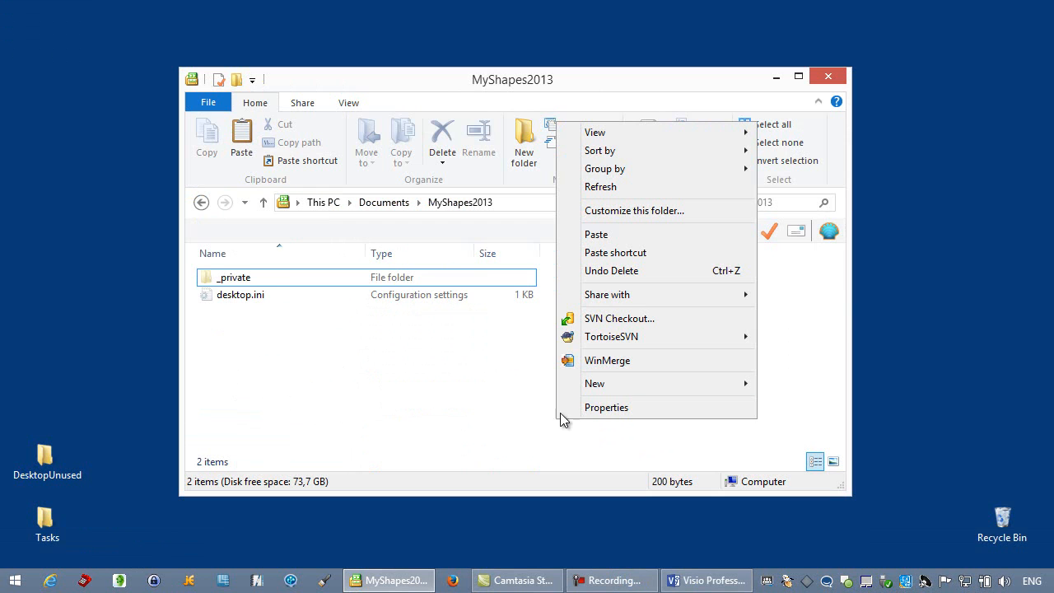
pyautogui.click(598, 236)
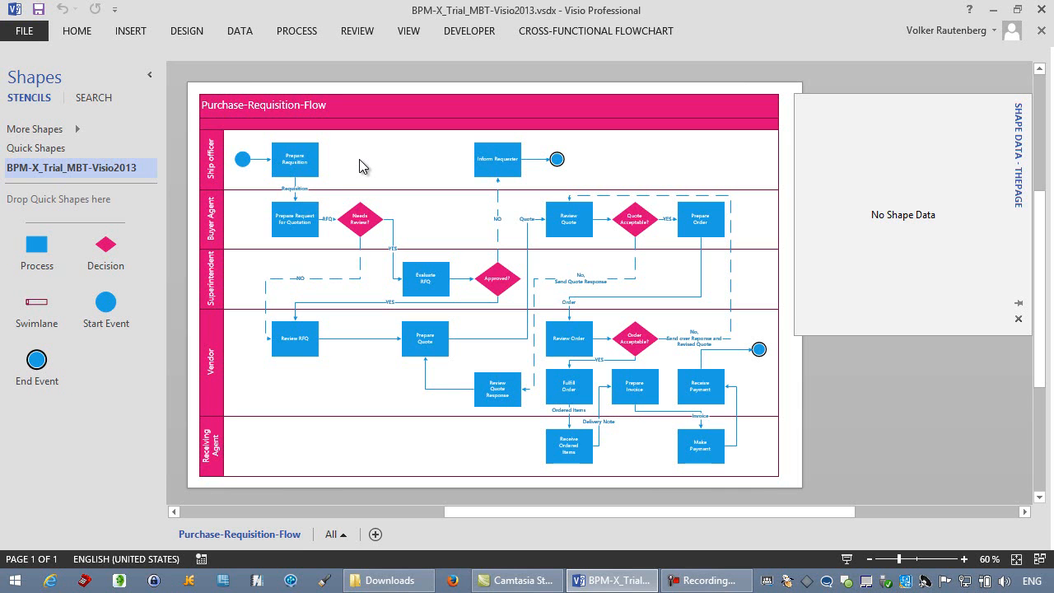
# Examine the shape data of the Prepare Requisition process, going through its description, example data, expected result, execution hints and function.
pyautogui.click(303, 163)
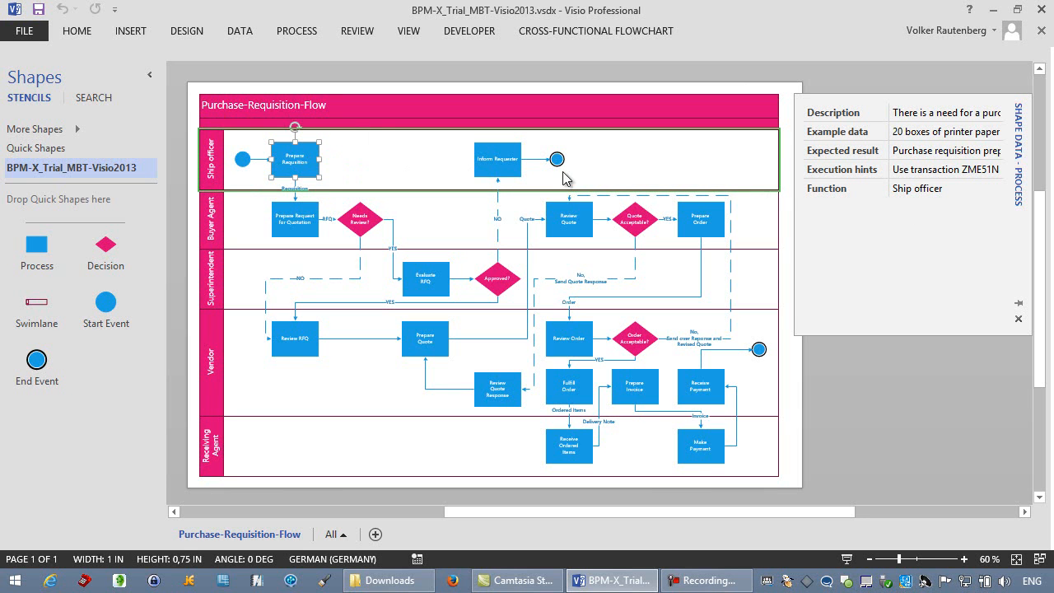
pyautogui.click(842, 117)
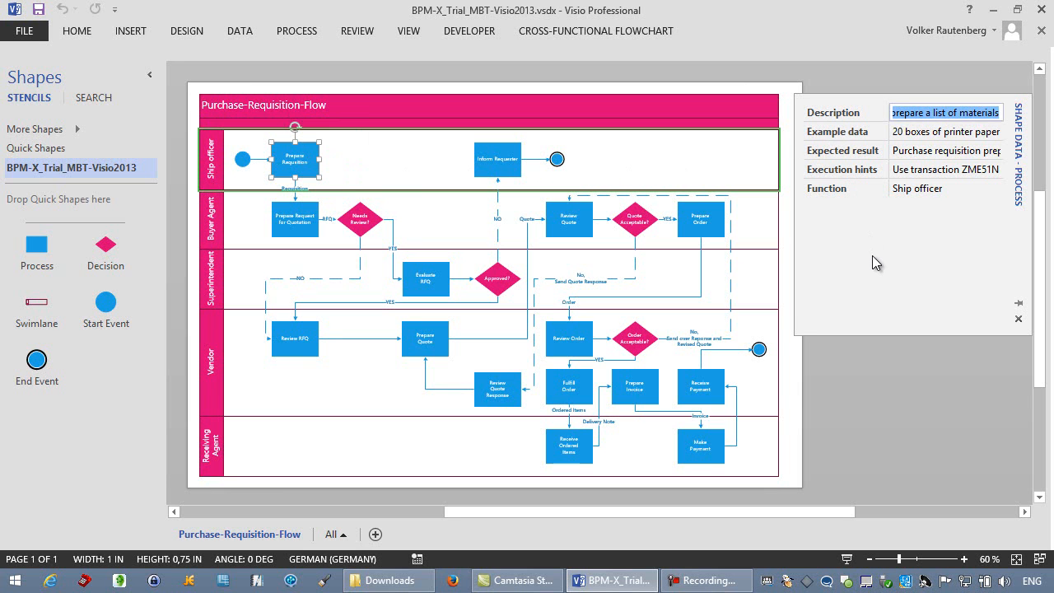
pyautogui.press('Tab')
pyautogui.press('Tab')
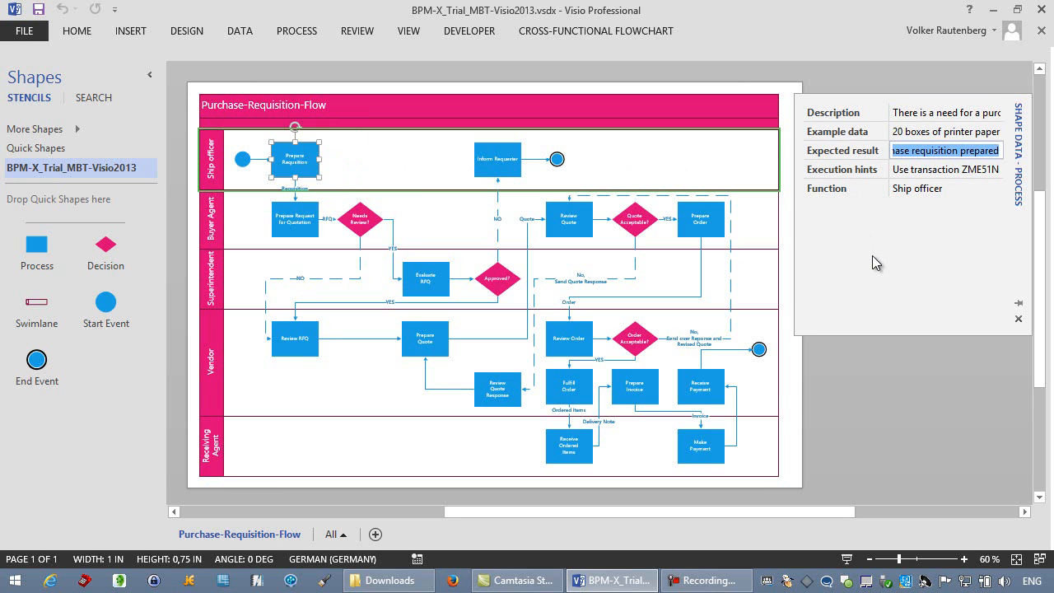
pyautogui.press('Tab')
pyautogui.press('Tab')
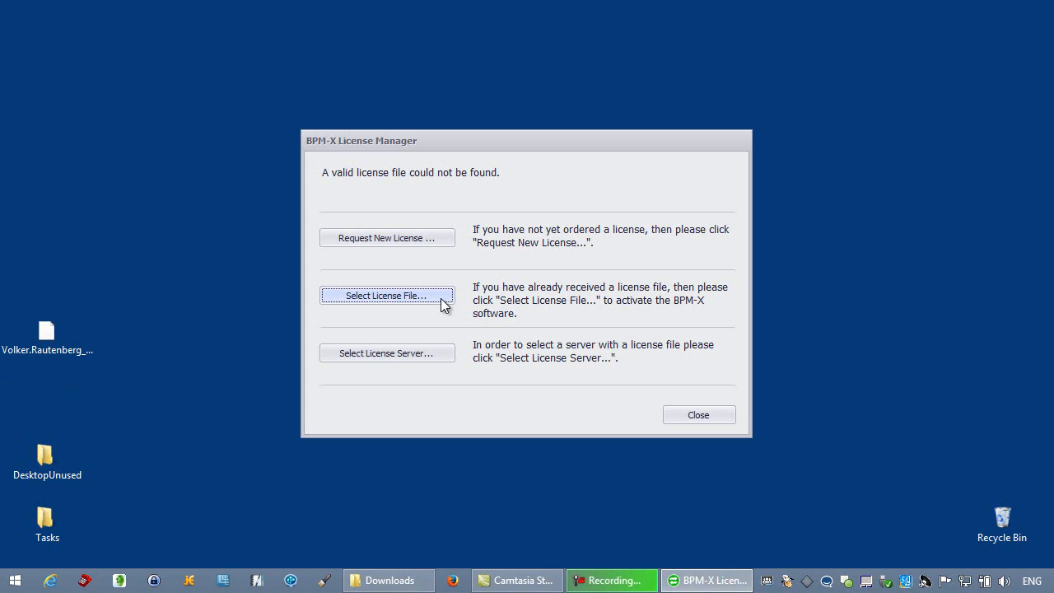
# Activate BPM-X with the license file stored on the Desktop and continue to the Converter Workstation.
pyautogui.click(440, 298)
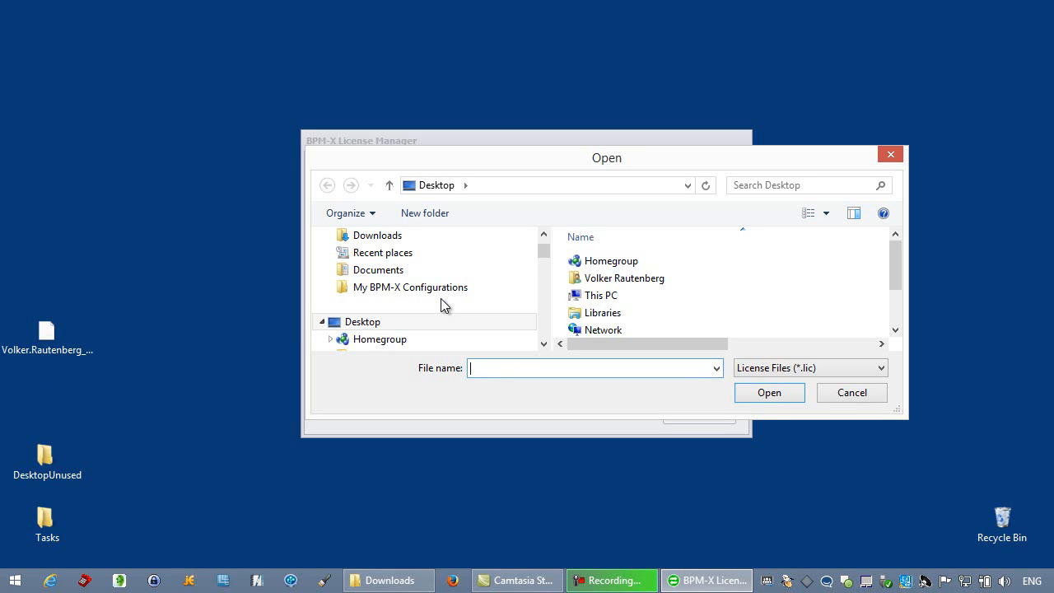
pyautogui.moveTo(900, 263); pyautogui.dragTo(899, 307)
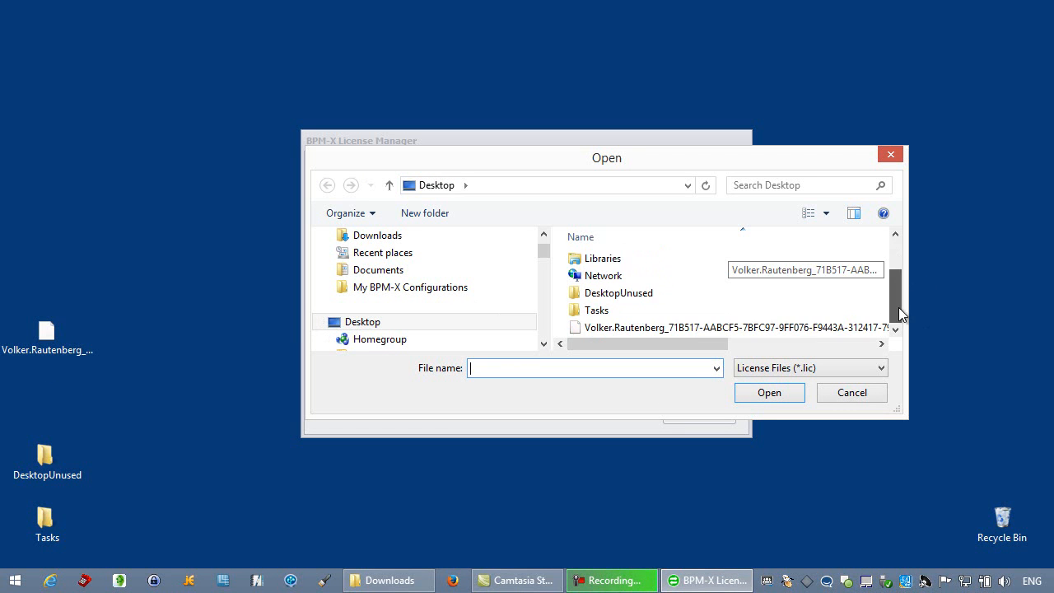
pyautogui.doubleClick(853, 326)
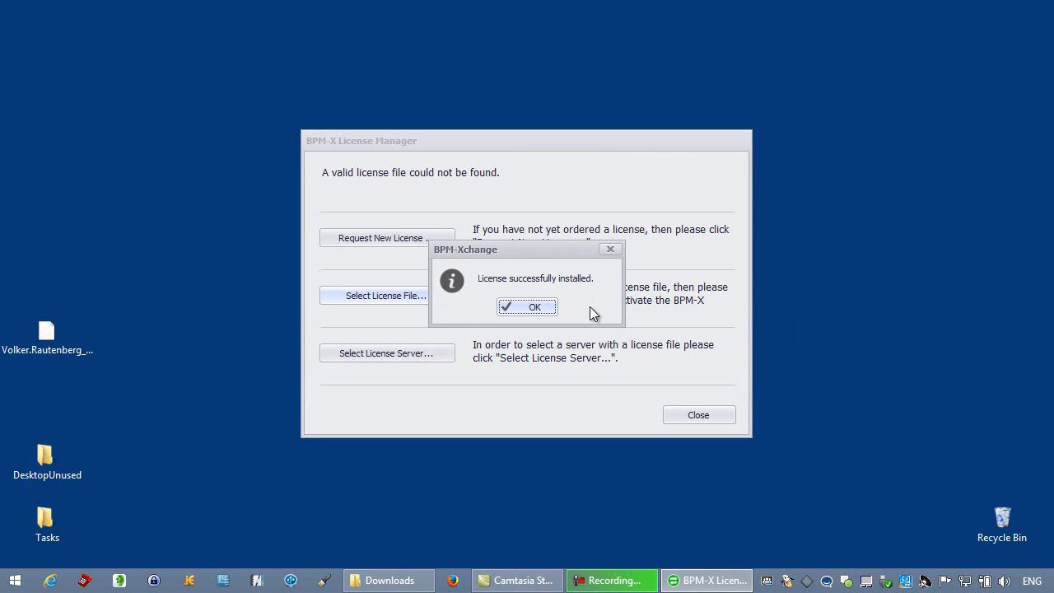
pyautogui.click(552, 308)
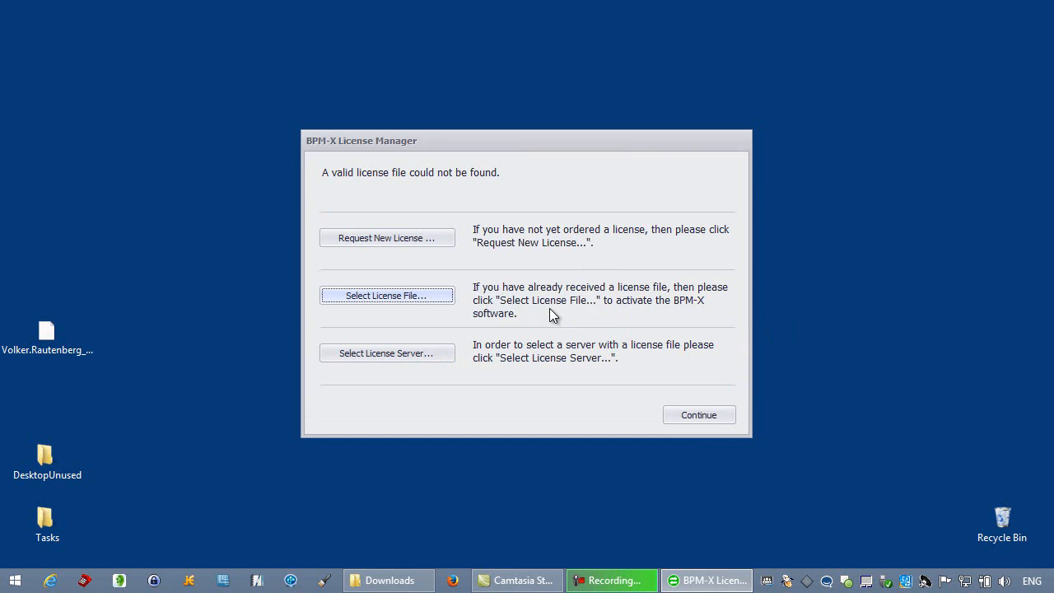
pyautogui.click(690, 413)
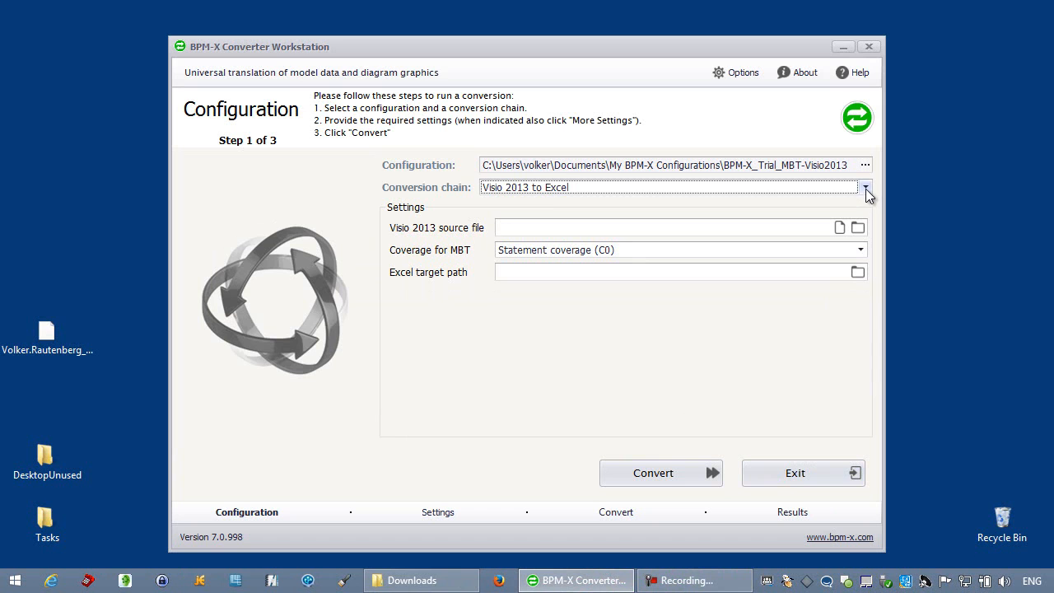
# Select the Visio 2013 to HP ALM conversion chain and set the MBT coverage to Statement coverage (C0).
pyautogui.click(866, 188)
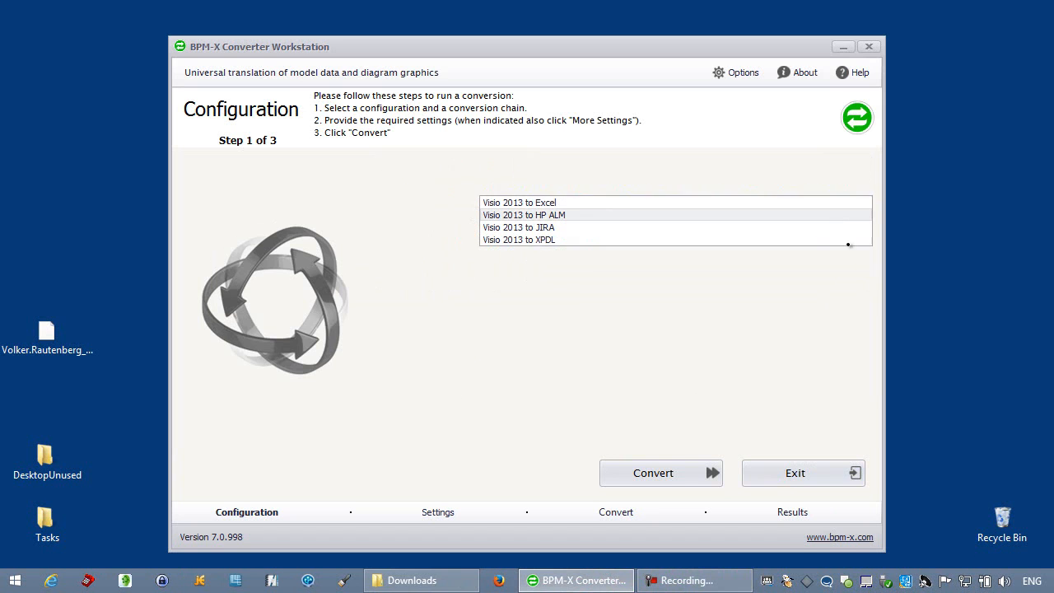
pyautogui.click(835, 218)
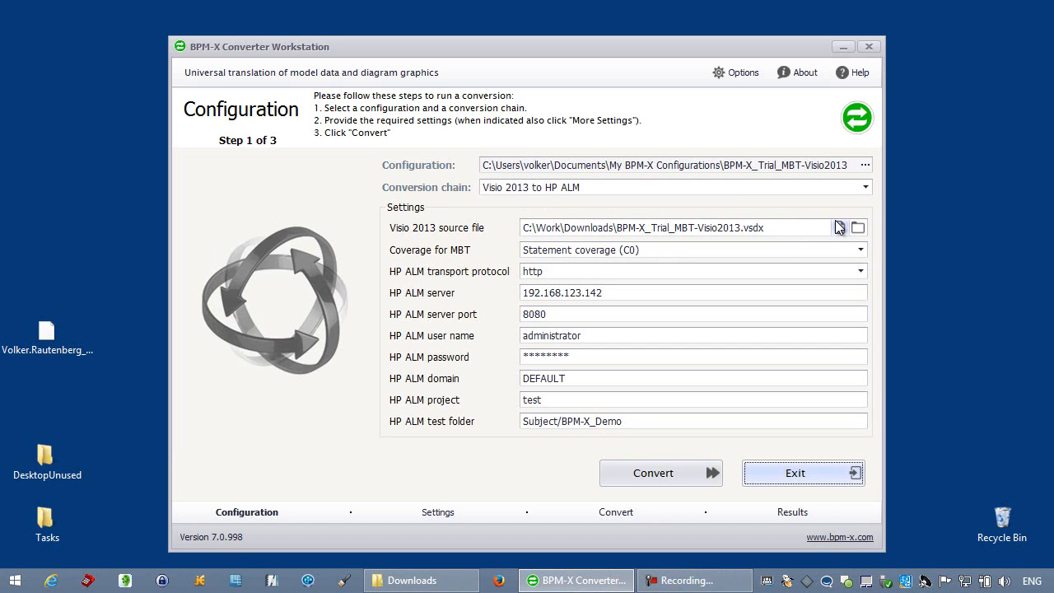
pyautogui.moveTo(776, 229); pyautogui.dragTo(523, 227)
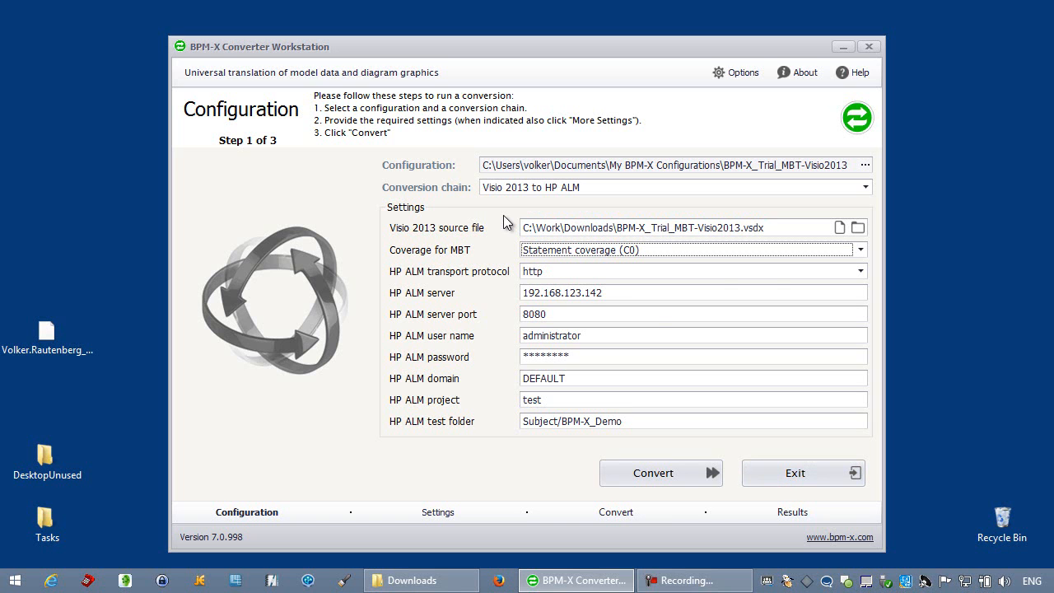
pyautogui.click(858, 250)
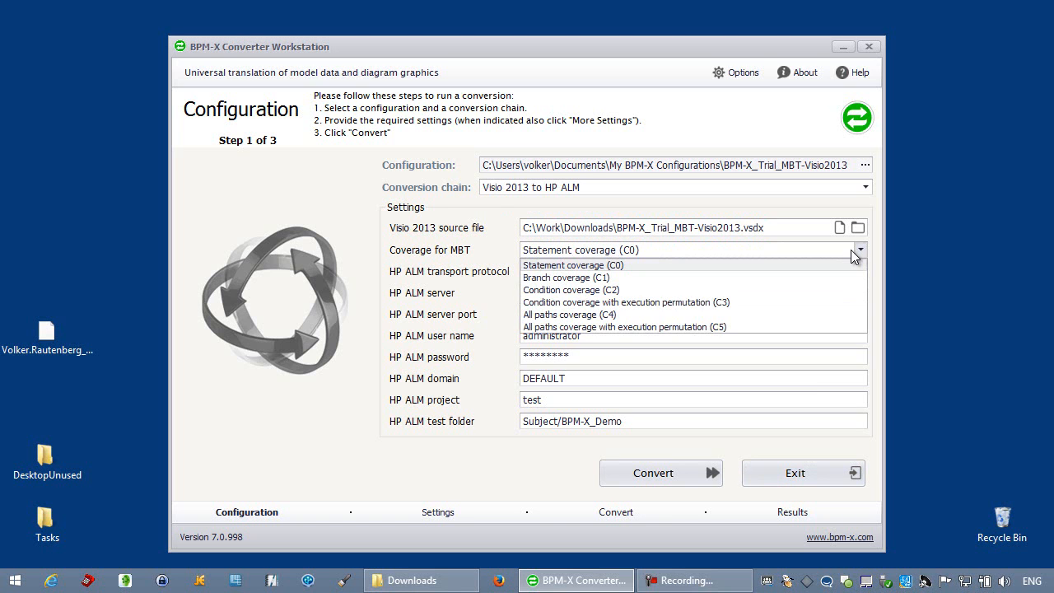
pyautogui.click(843, 264)
# Go through the HP ALM connection settings down to the test folder, keeping their values, and run the conversion.
pyautogui.press('Tab')
pyautogui.press('Tab')
pyautogui.press('Tab')
pyautogui.press('Tab')
pyautogui.press('Tab')
pyautogui.press('Tab')
pyautogui.press('Tab')
pyautogui.press('Tab')
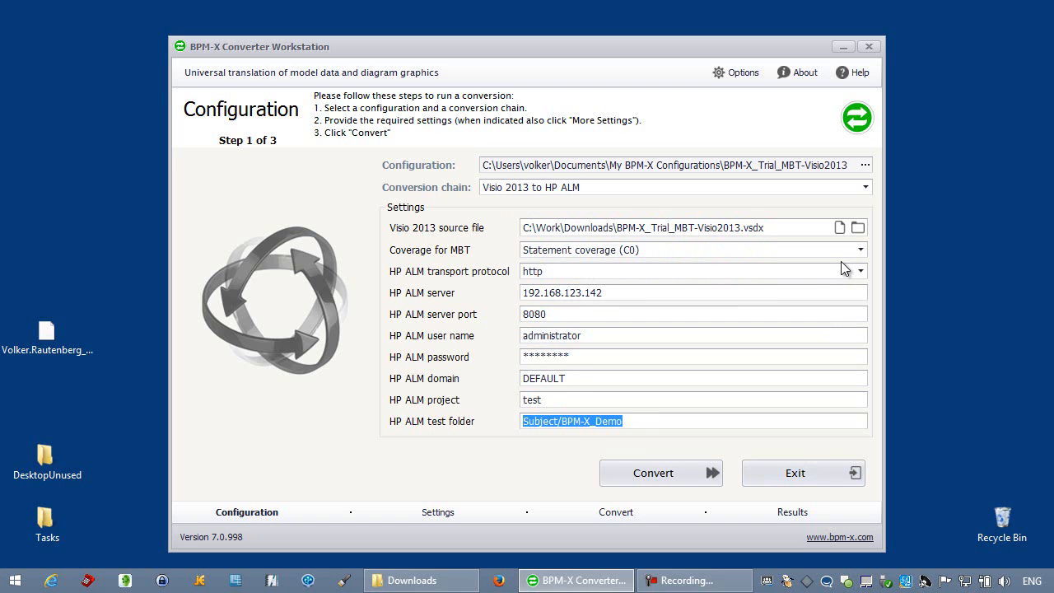
pyautogui.press('Tab')
pyautogui.press('Tab')
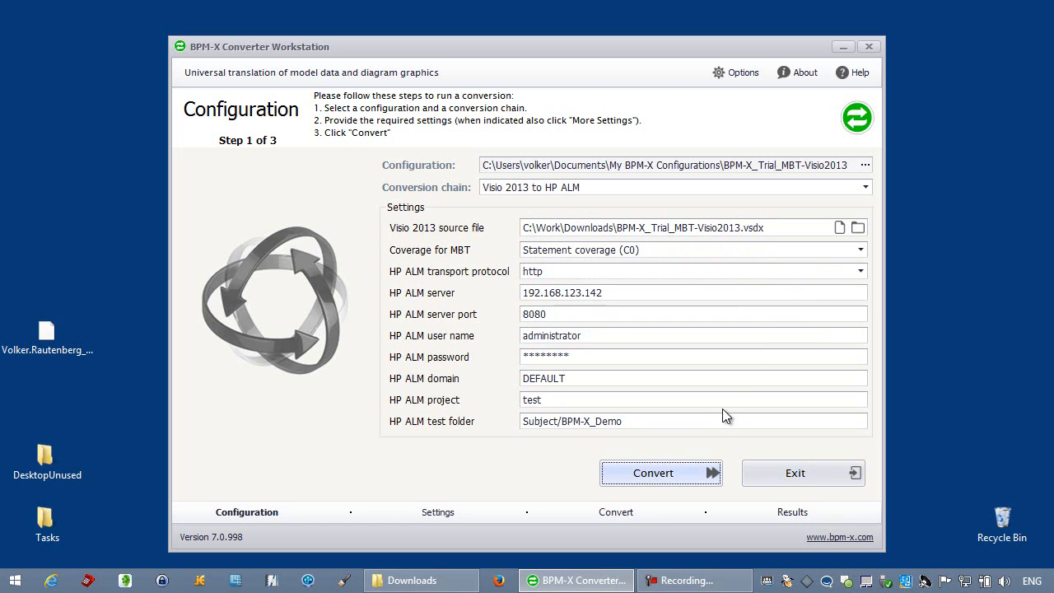
pyautogui.click(670, 471)
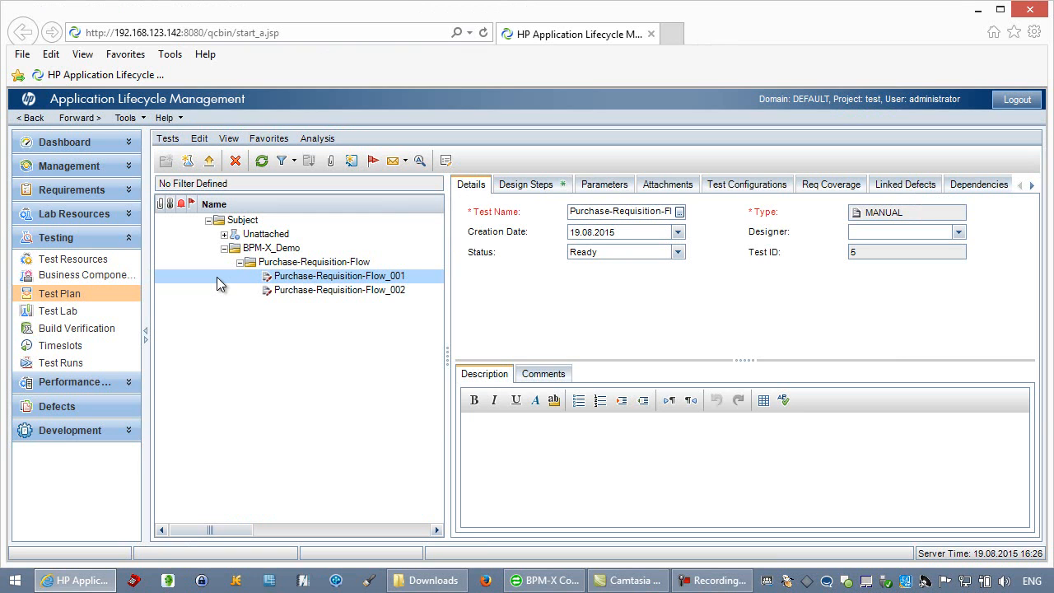
# In the HP ALM test plan, examine the two Purchase-Requisition-Flow tests and their design steps.
pyautogui.click(217, 291)
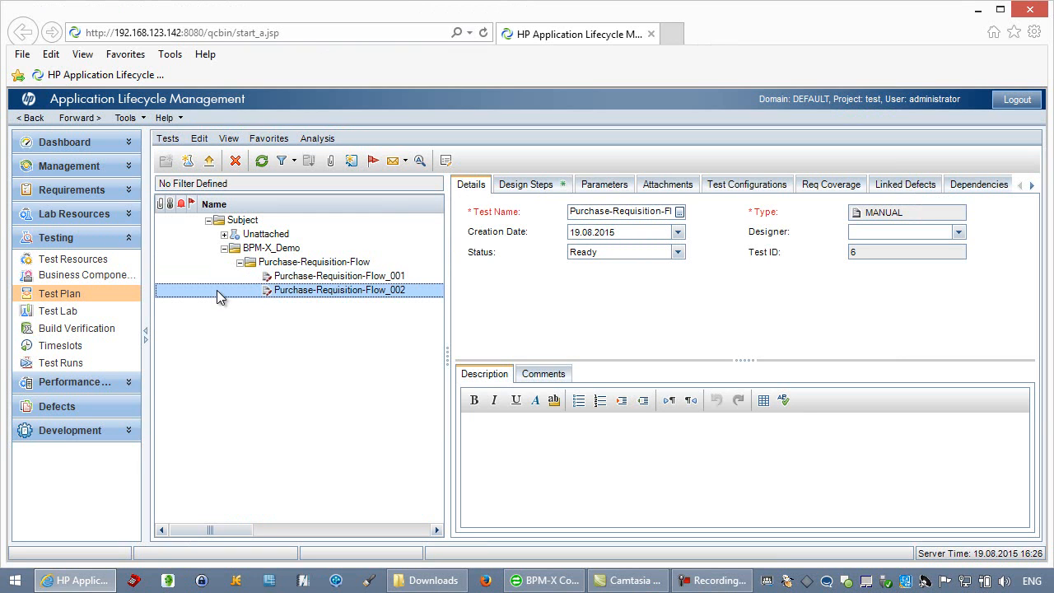
pyautogui.click(218, 278)
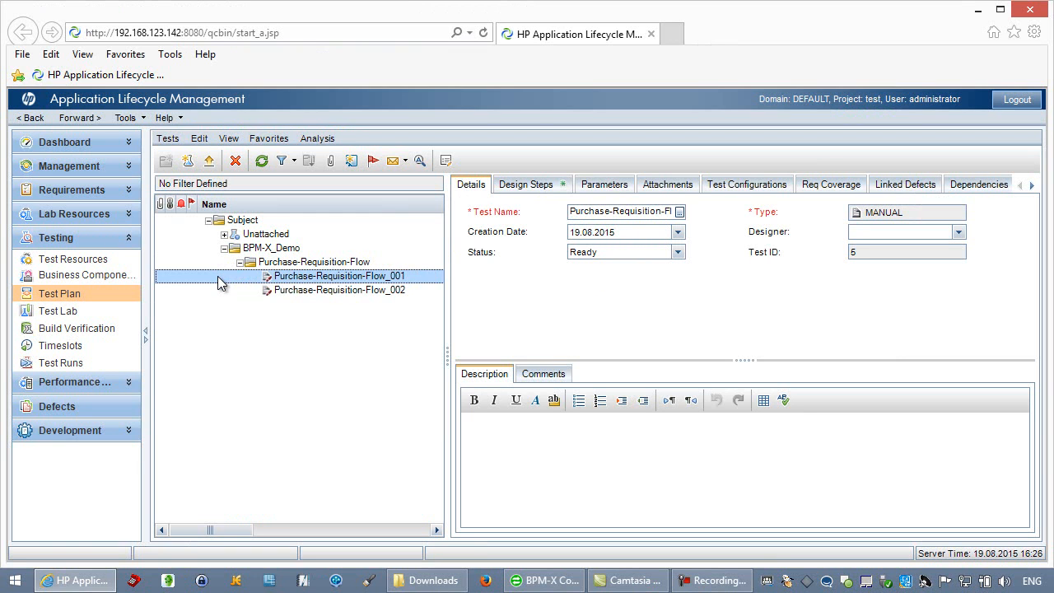
pyautogui.click(546, 186)
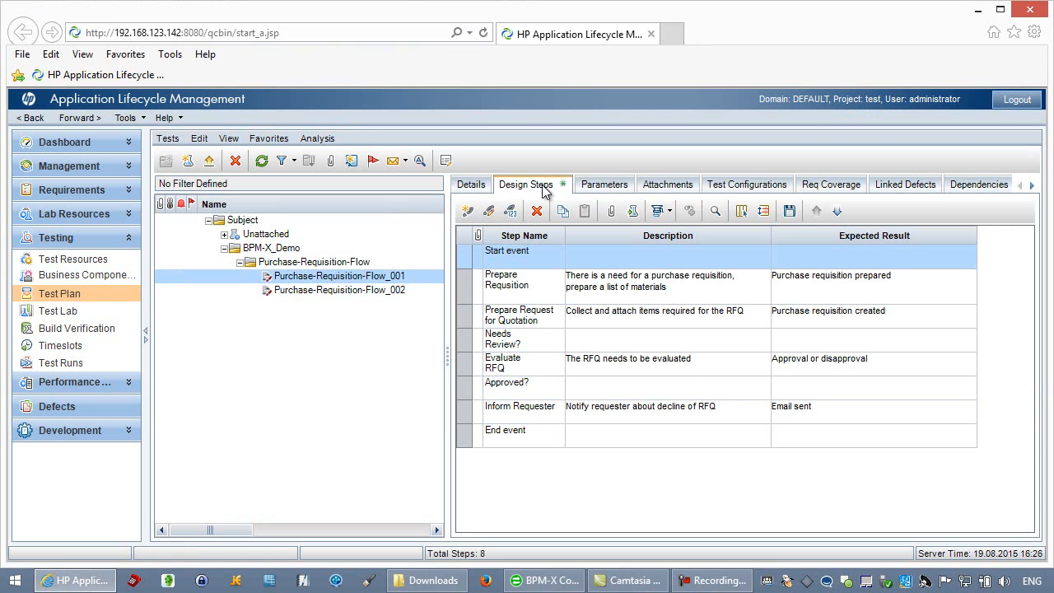
pyautogui.click(236, 290)
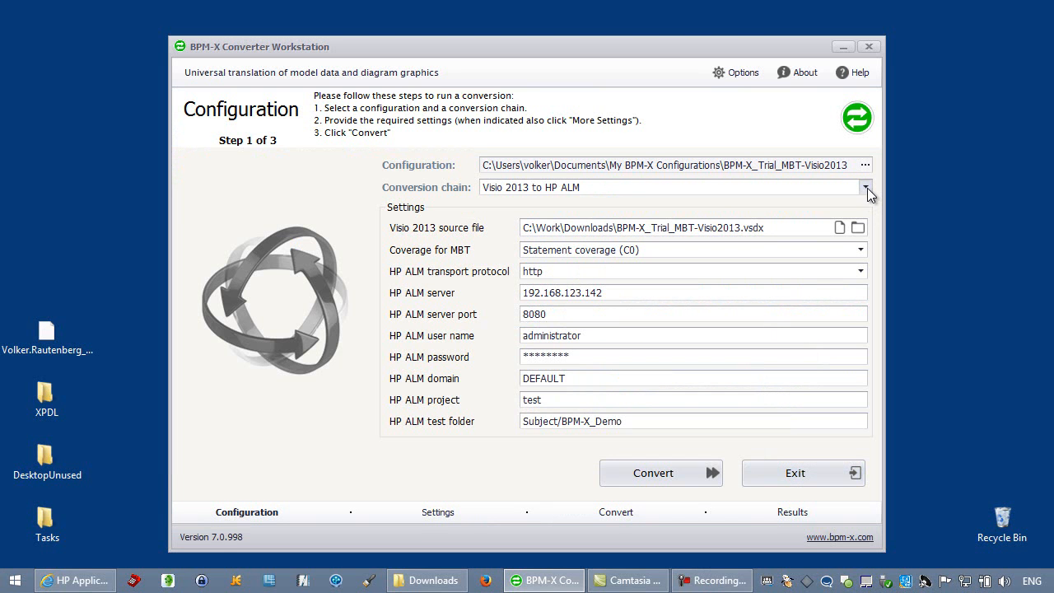
# In BPM-X Converter Workstation, run the Visio 2013 to XPDL conversion and open the XPDL output folder on the desktop.
pyautogui.click(865, 188)
pyautogui.click(846, 238)
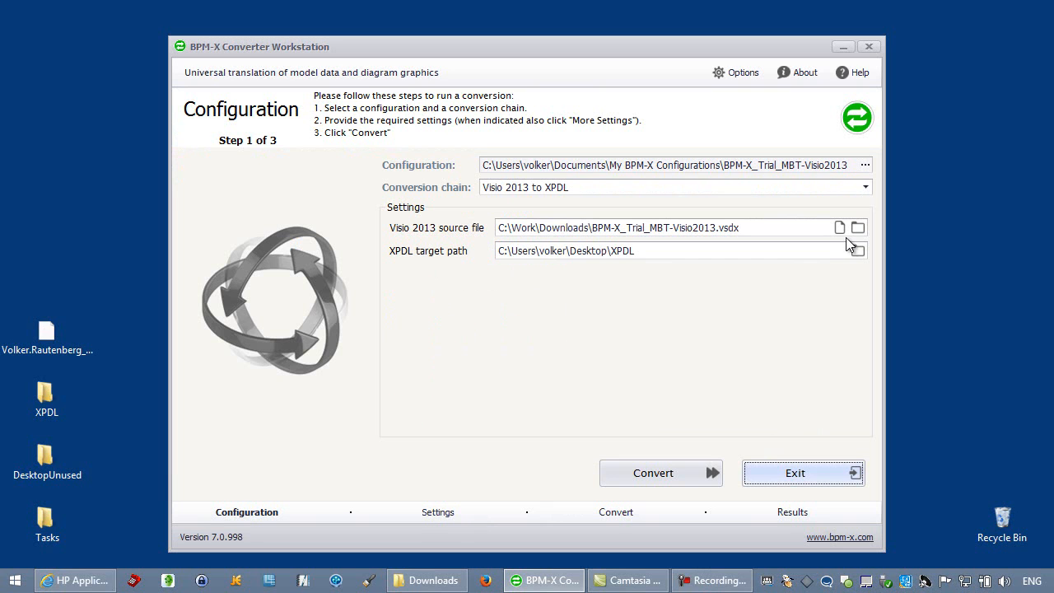
pyautogui.click(675, 475)
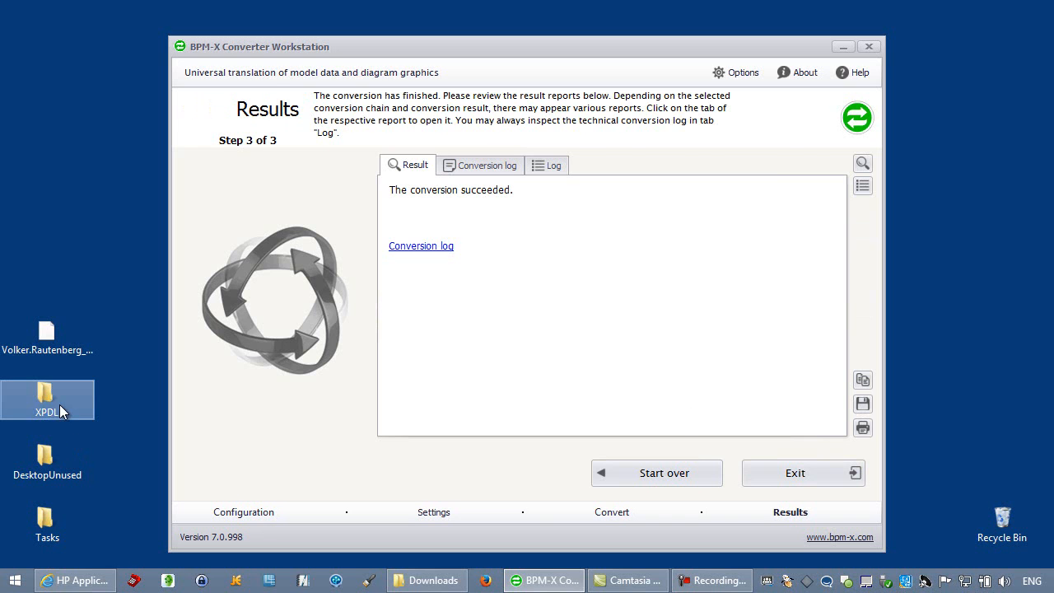
pyautogui.doubleClick(56, 402)
pyautogui.doubleClick(306, 286)
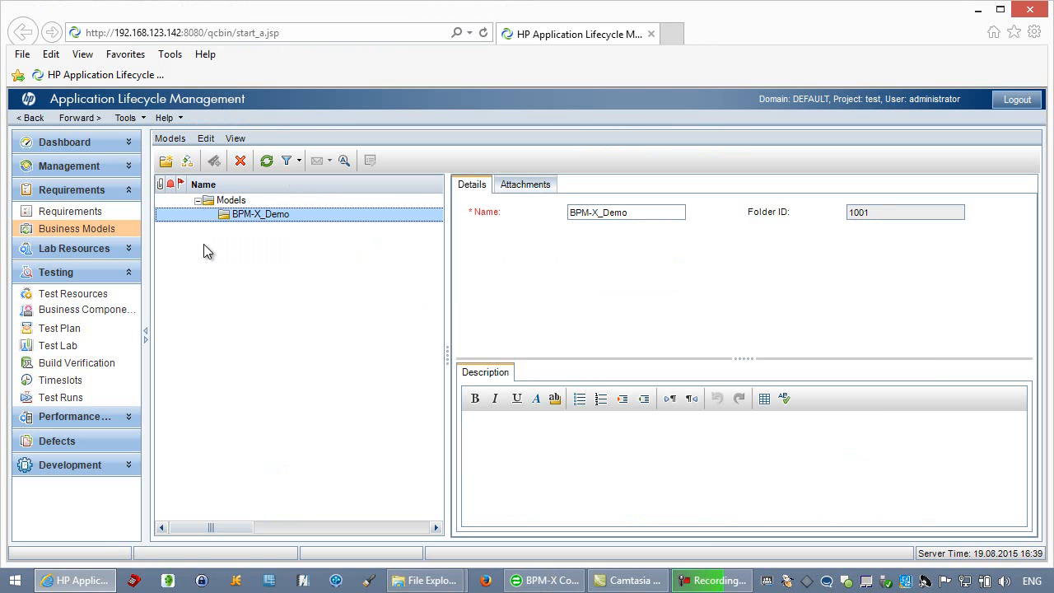
# In HP ALM, import Purchase-Requisition-Flow.xpdl from the XPDL folder's Main group into the BPM-X_Demo business models folder.
pyautogui.click(187, 162)
pyautogui.click(394, 81)
pyautogui.moveTo(284, 181); pyautogui.dragTo(275, 275)
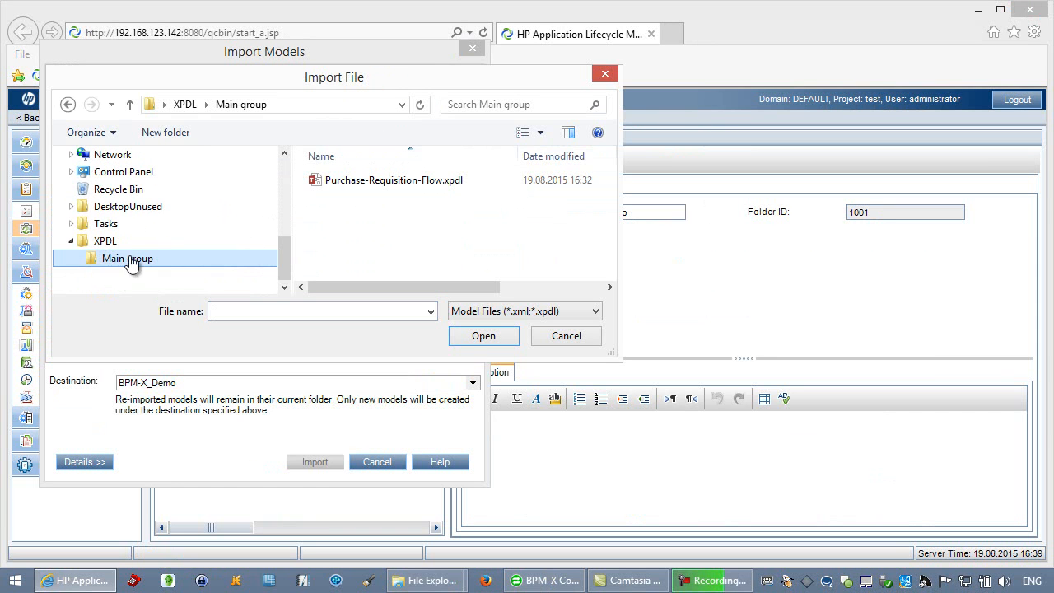
pyautogui.click(346, 182)
pyautogui.click(484, 335)
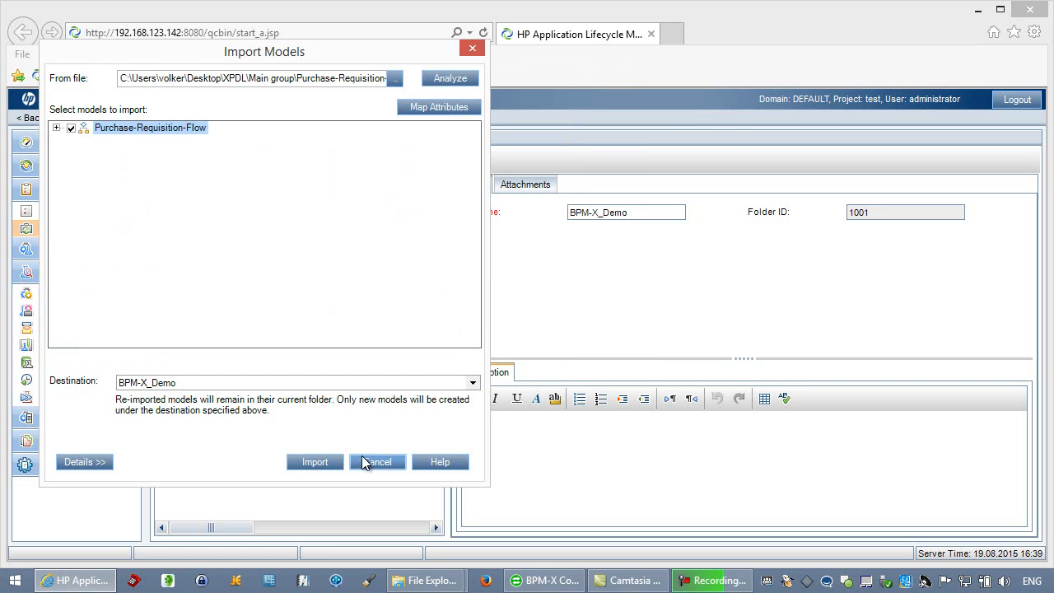
pyautogui.click(316, 465)
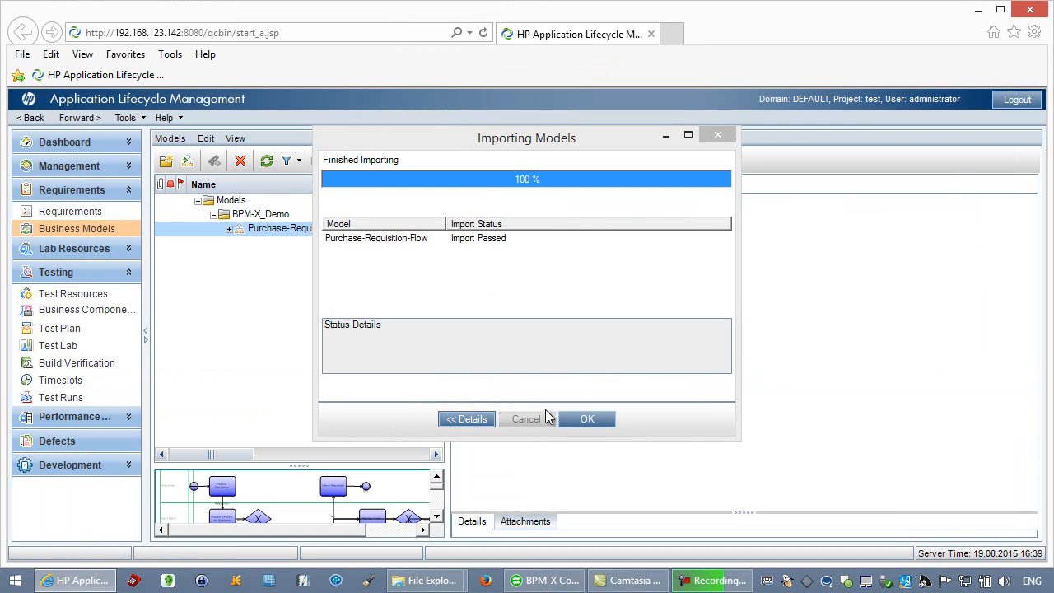
pyautogui.click(586, 419)
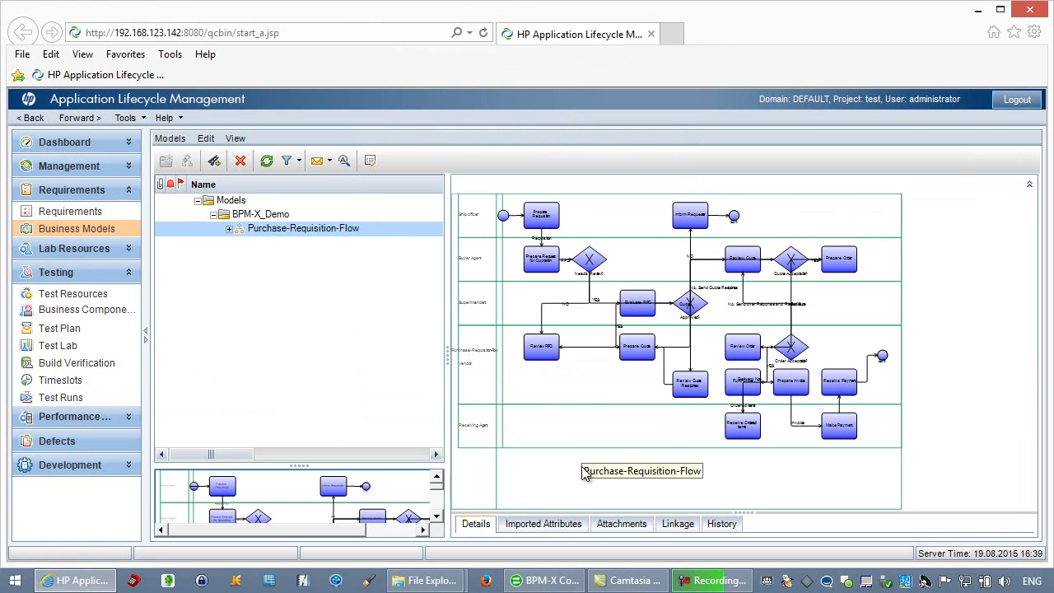